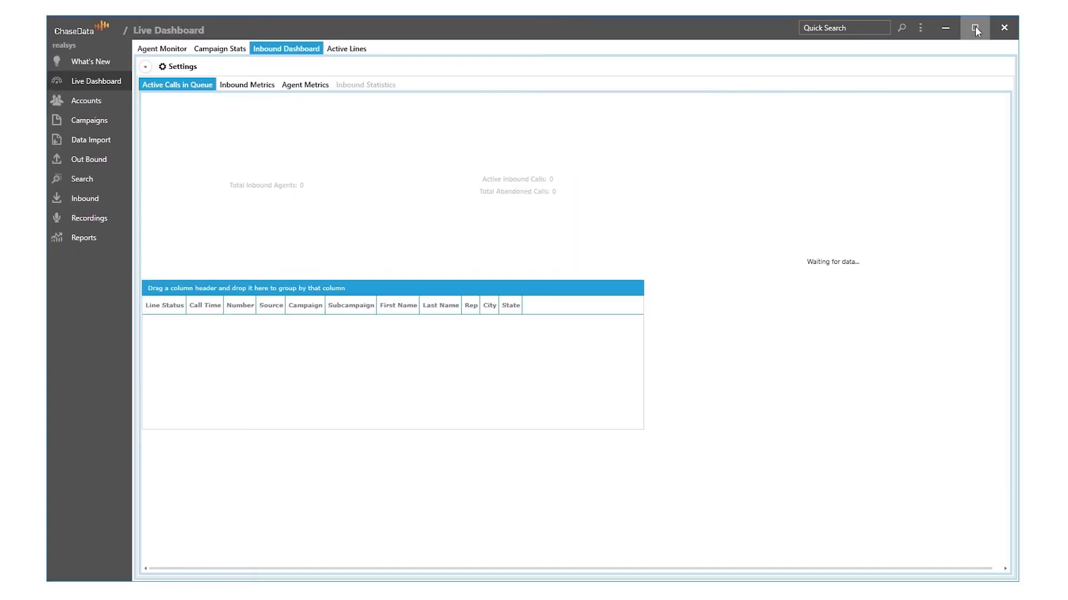
# Maximize ChaseData and open the Call Queues tab under Inbound > Call Flows & Call Queues.
pyautogui.click(975, 26)
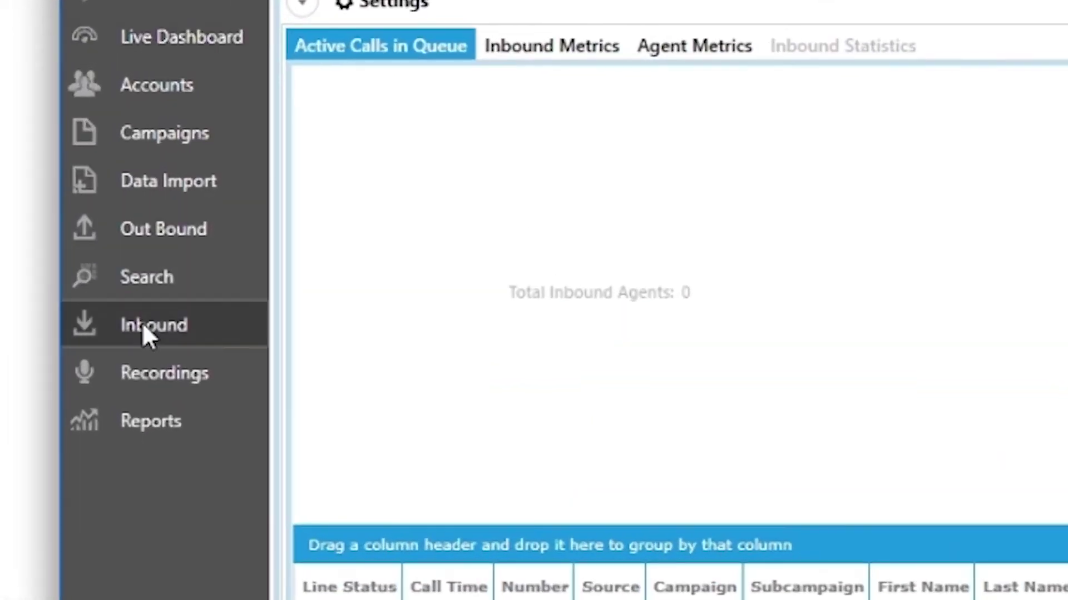
pyautogui.click(143, 328)
pyautogui.click(234, 438)
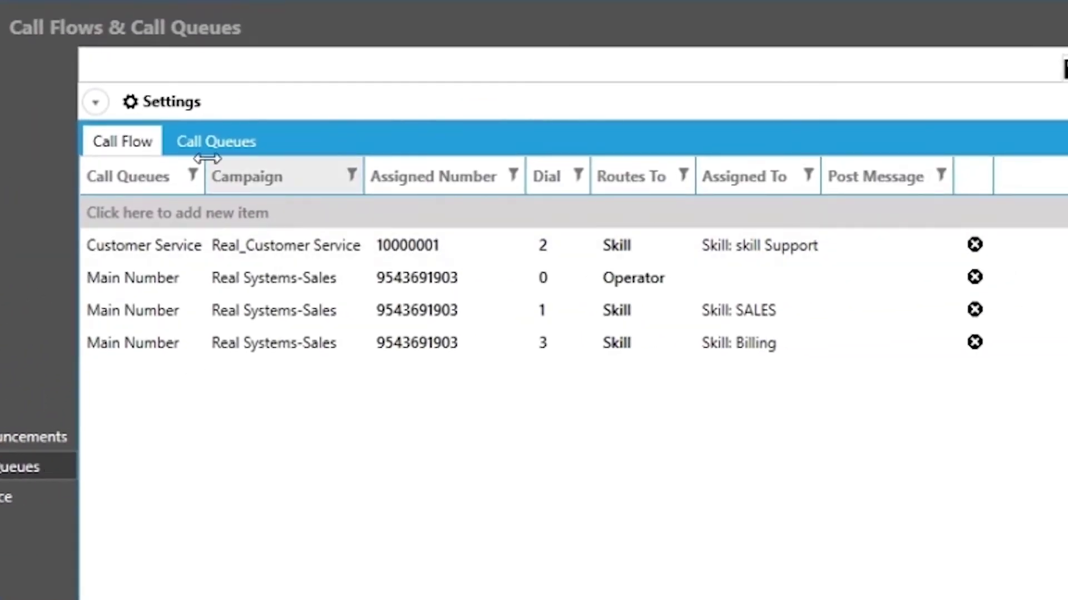
pyautogui.click(214, 143)
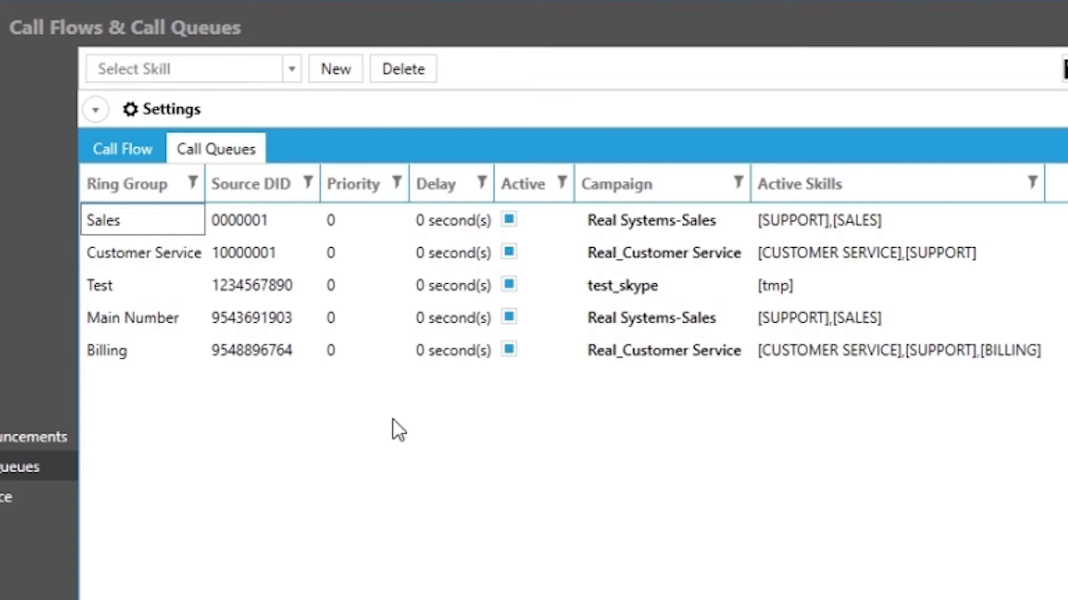
# Filter the call queues list to the SUPPORT skill's priorities and delays.
pyautogui.click(290, 77)
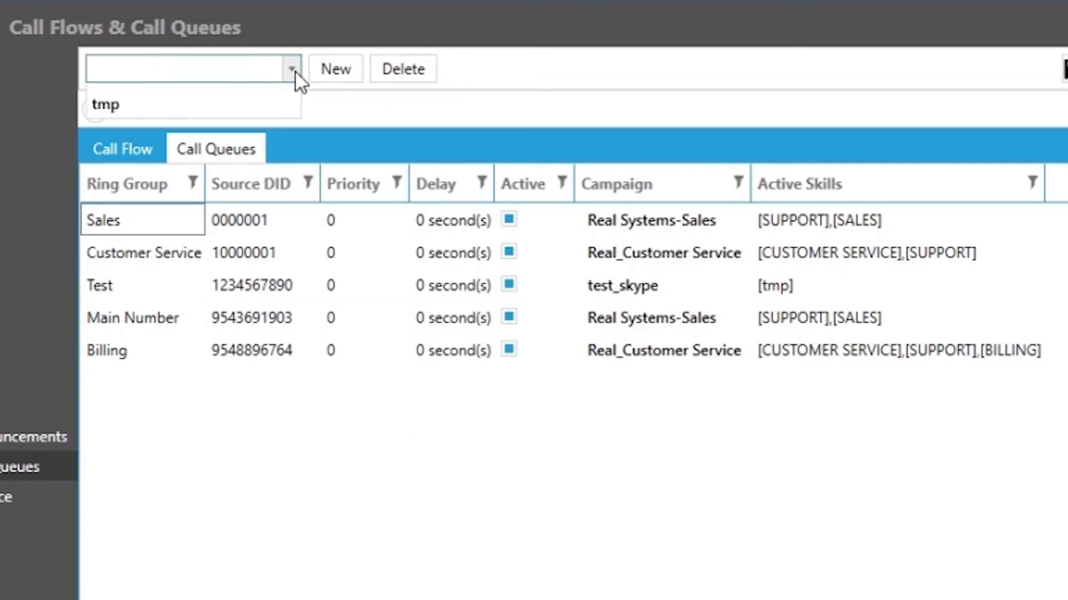
pyautogui.click(187, 192)
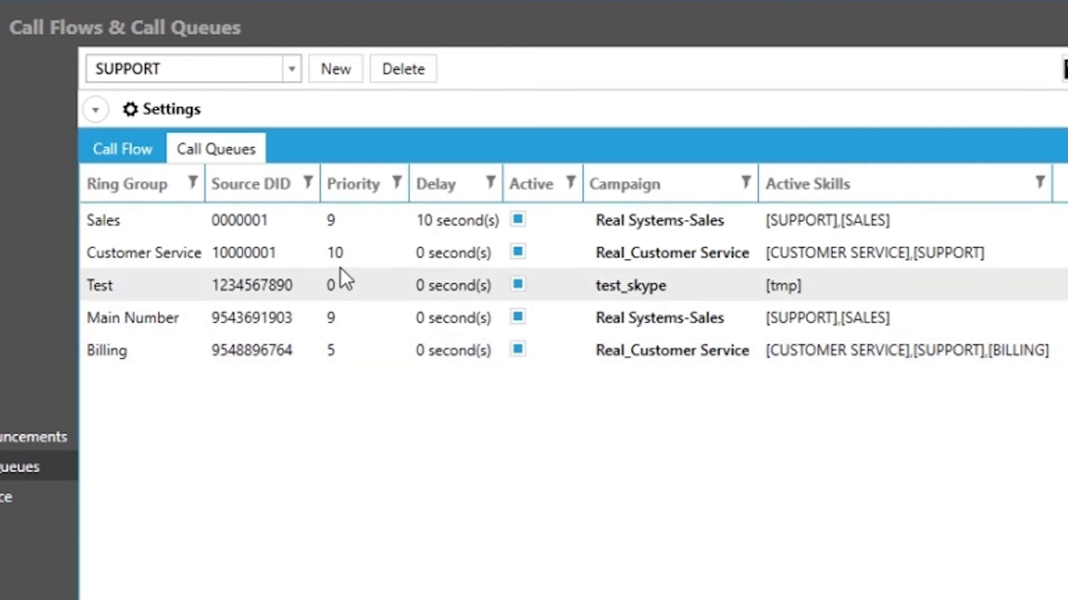
# Set the Test queue's priority to 5, leaving its delay at 0 seconds.
pyautogui.click(342, 228)
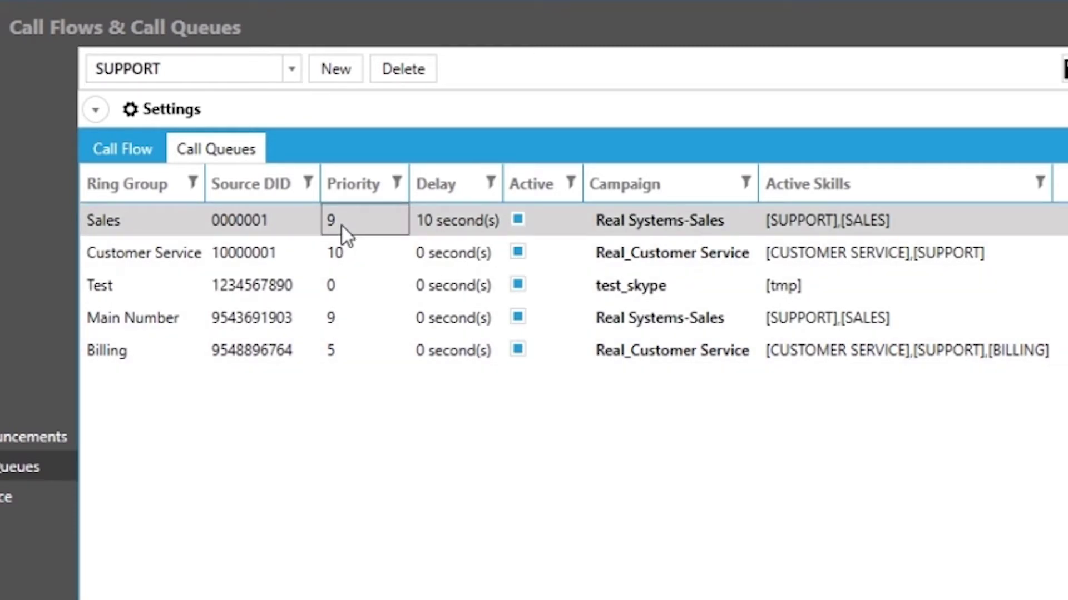
pyautogui.click(339, 285)
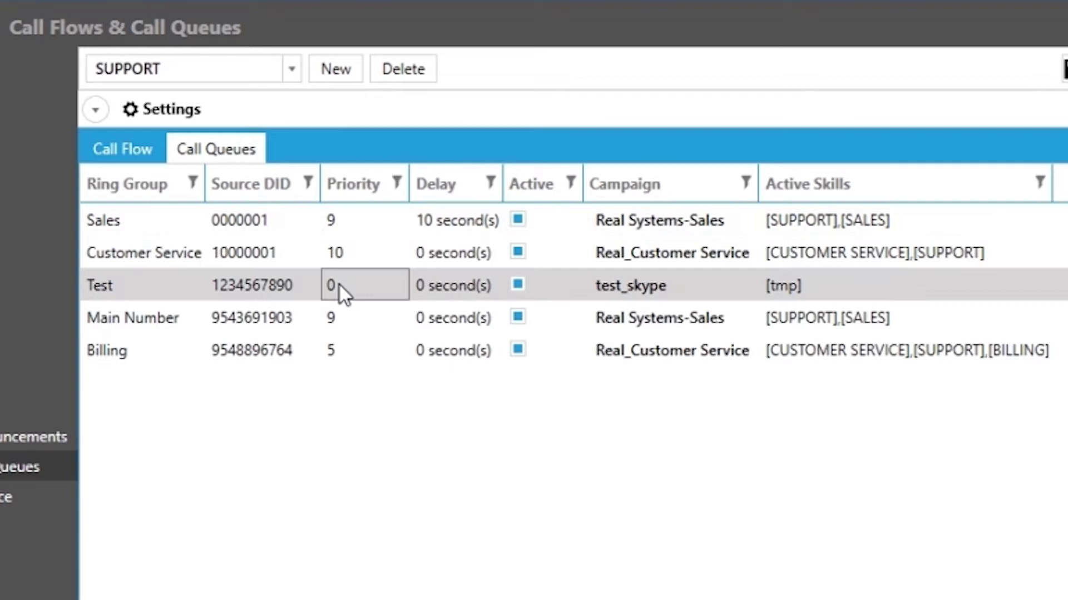
pyautogui.click(343, 286)
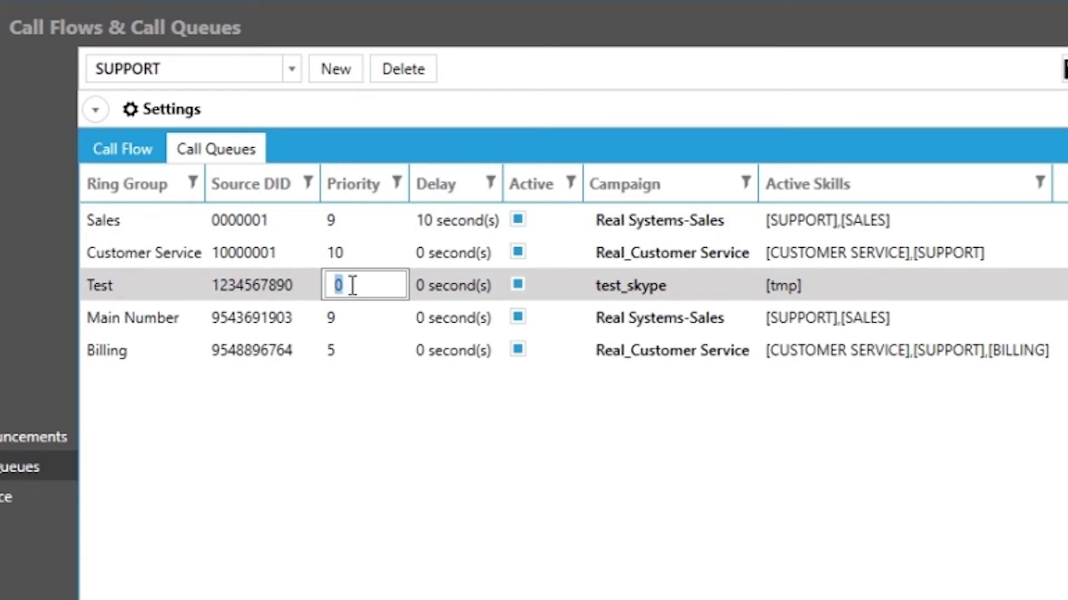
pyautogui.write('5')
pyautogui.click(449, 287)
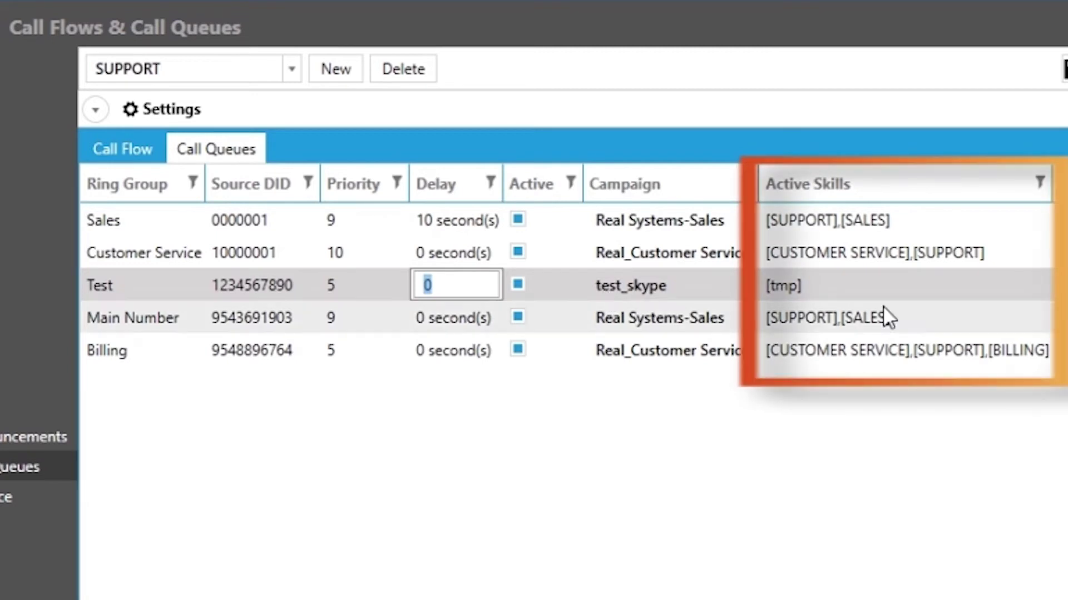
pyautogui.click(813, 285)
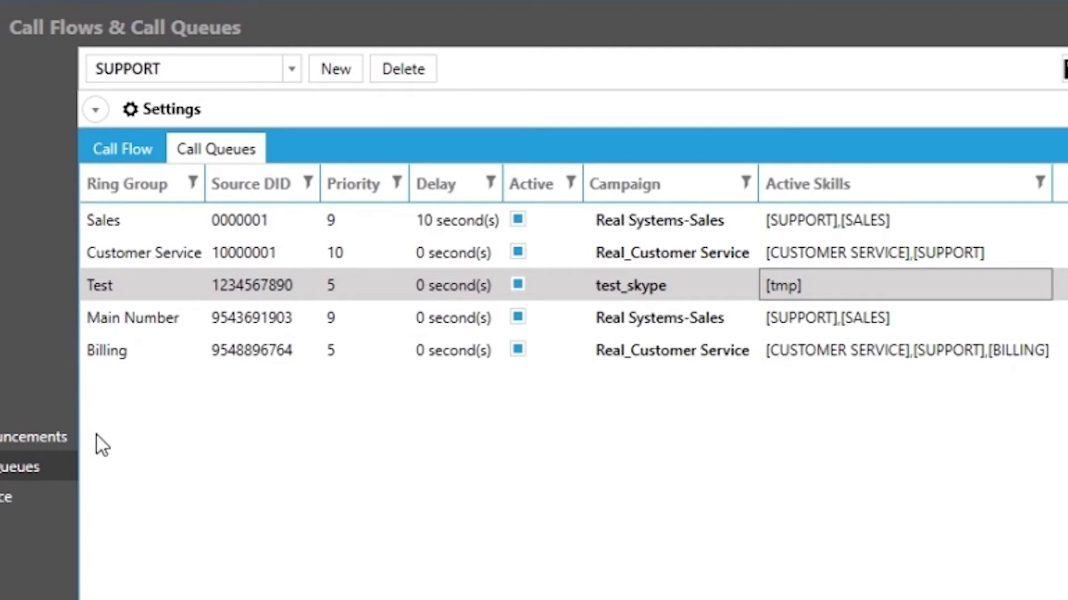
# Switch to the Call Flow tab, then open Inbound > Greetings & Announcements.
pyautogui.click(111, 159)
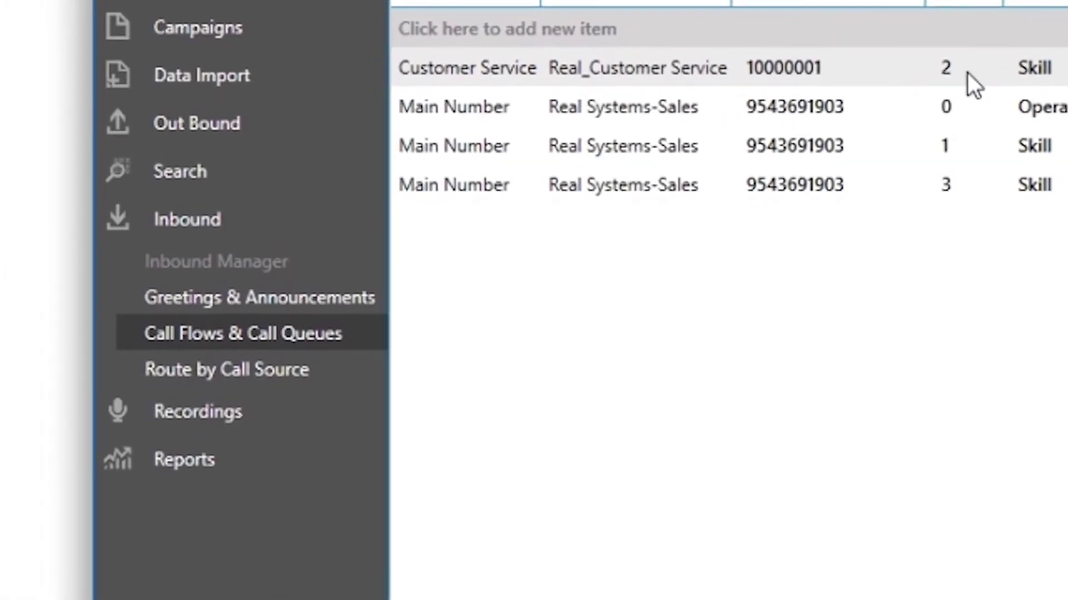
pyautogui.click(309, 298)
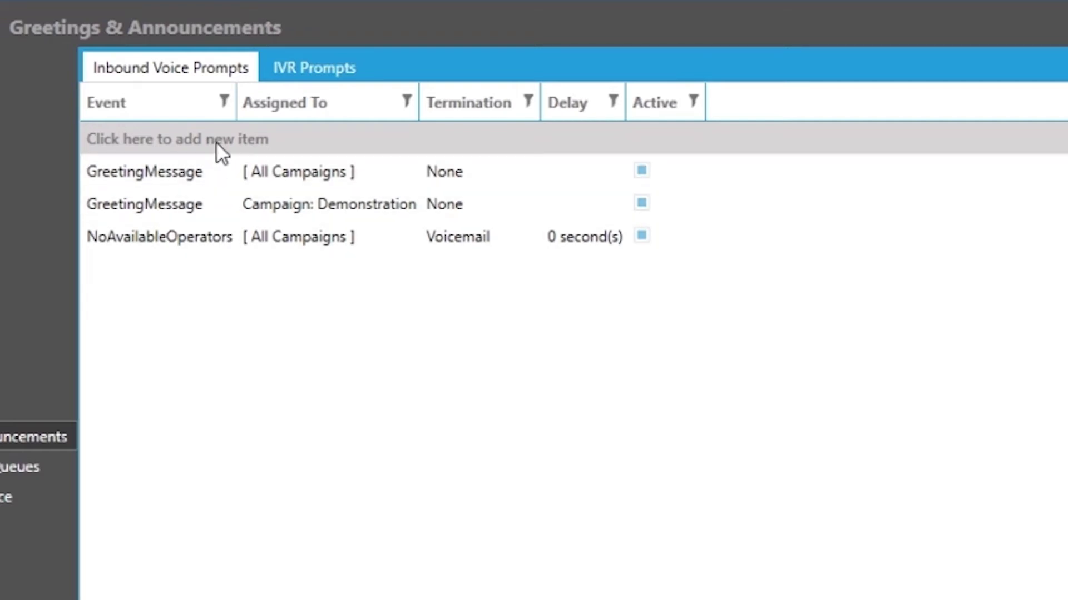
# Add a new inbound voice prompt item and bring up its event type choices.
pyautogui.click(216, 141)
pyautogui.click(216, 142)
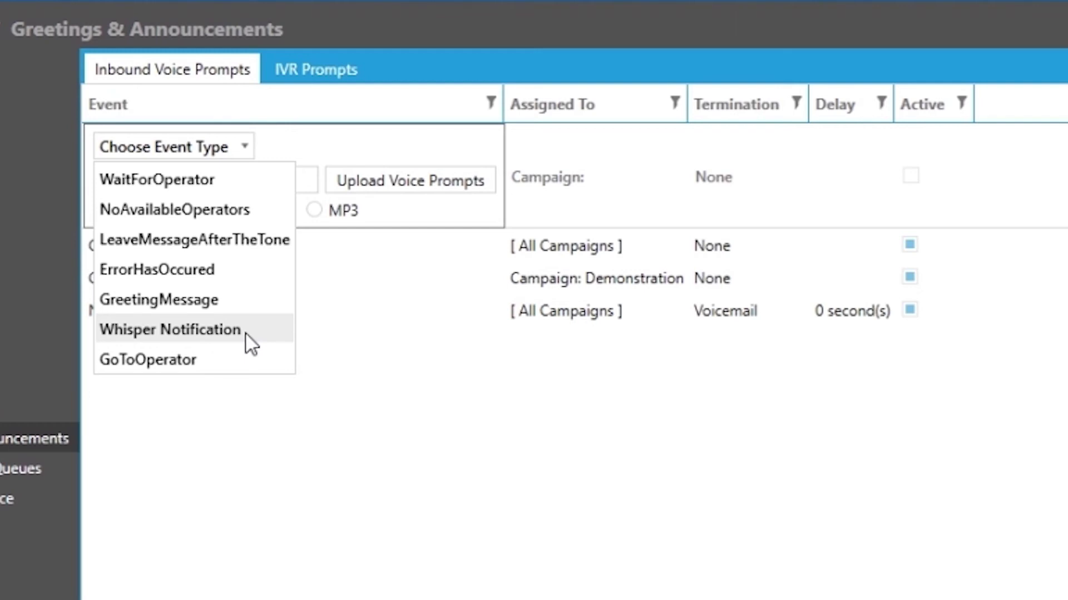
# Make the prompt a GreetingMessage using the uploaded MP3 creating_campaign_lead_loading_script.mp3.
pyautogui.click(232, 299)
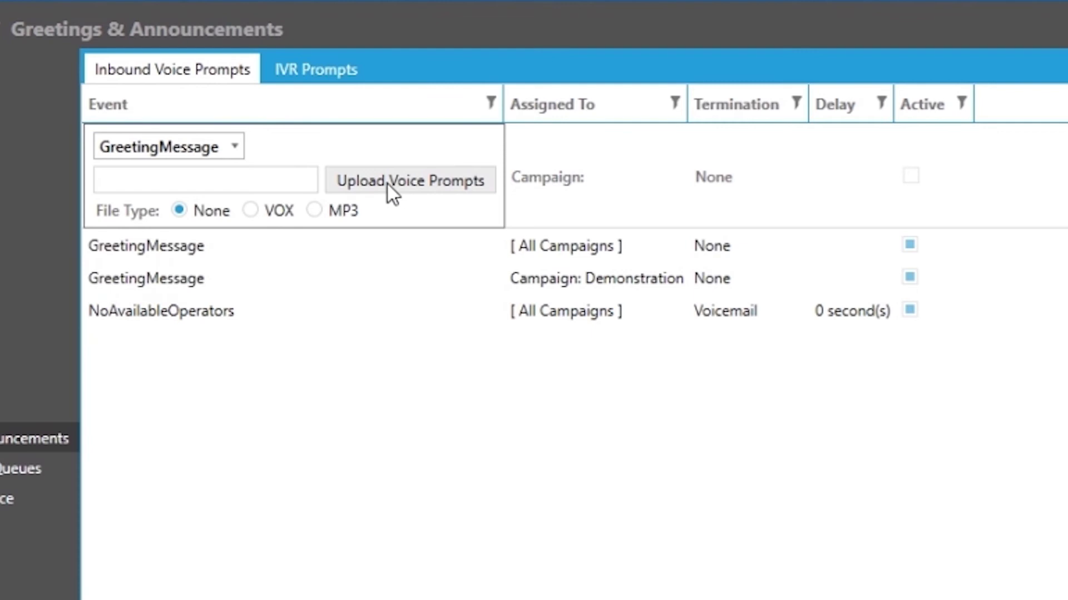
pyautogui.click(328, 211)
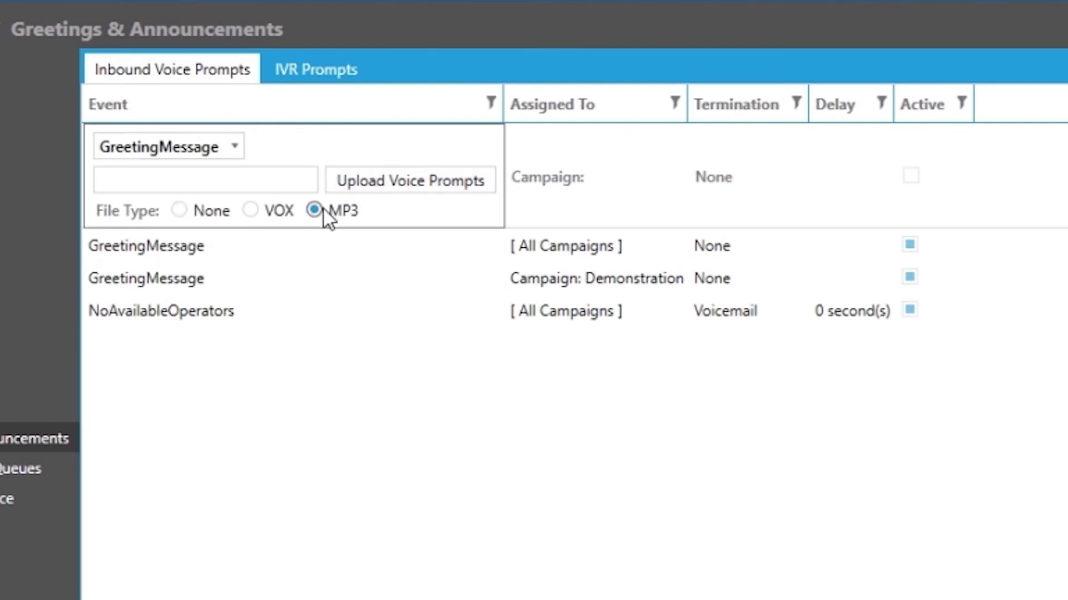
pyautogui.click(389, 187)
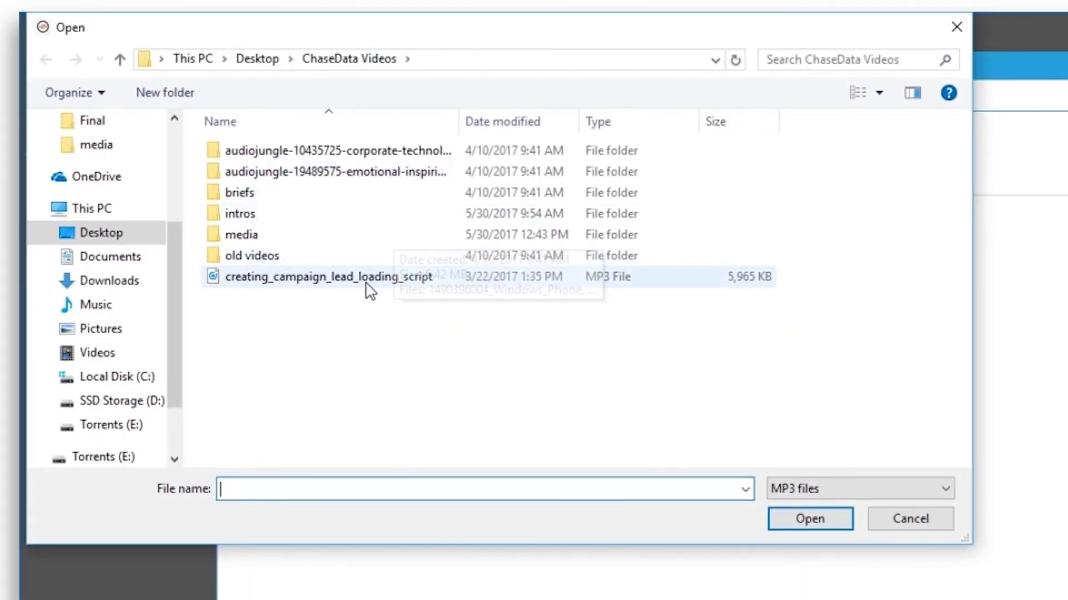
pyautogui.click(405, 276)
pyautogui.click(812, 517)
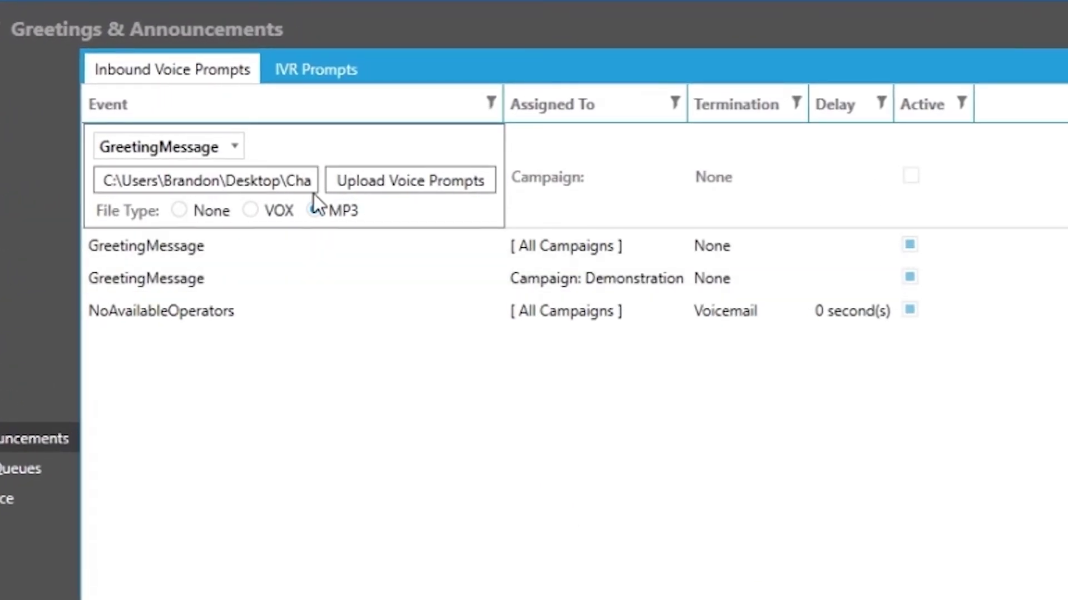
# Assign the new prompt to Campaign: Demonstration.
pyautogui.click(538, 186)
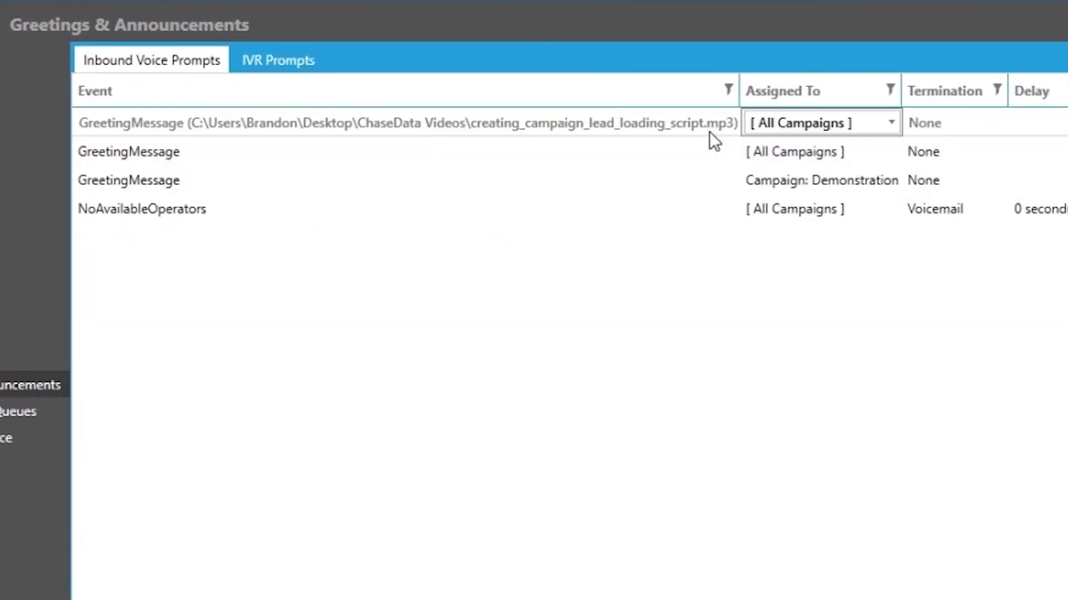
pyautogui.click(873, 127)
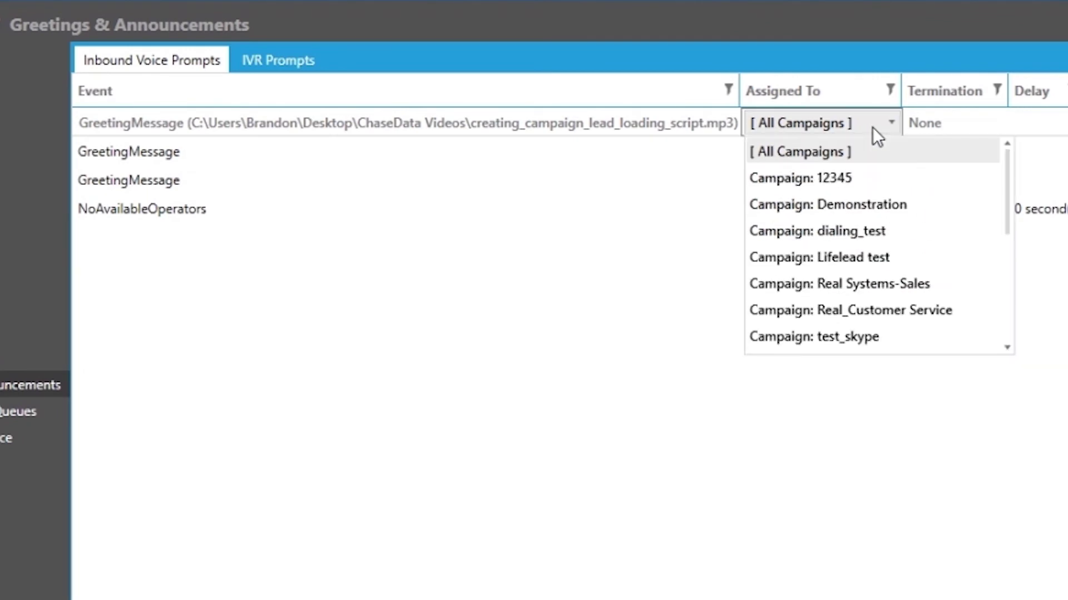
pyautogui.scroll(-3, 846, 316)
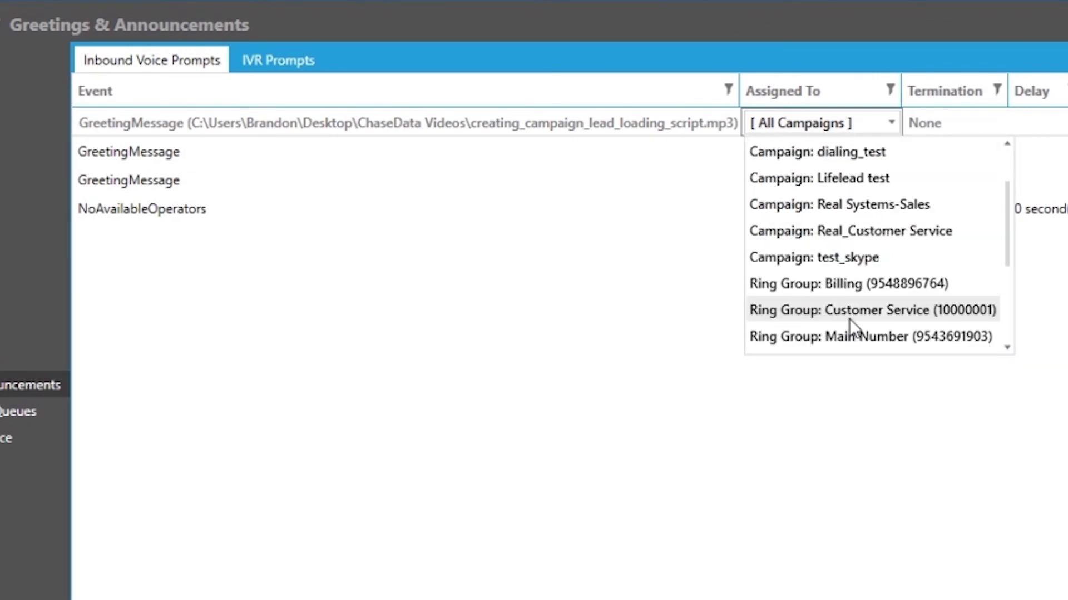
pyautogui.scroll(-1, 855, 332)
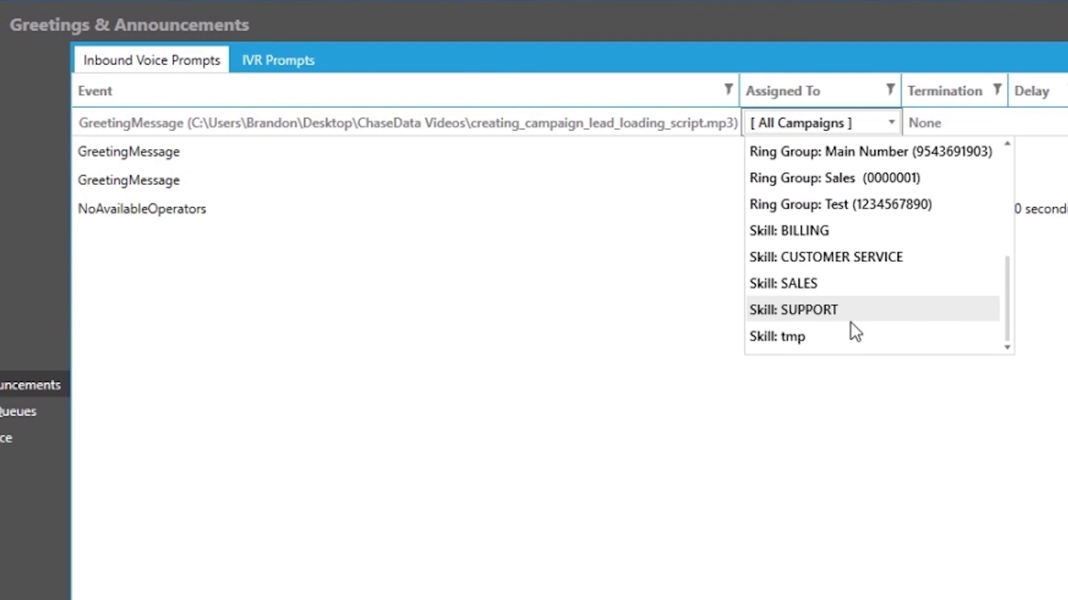
pyautogui.scroll(4, 849, 321)
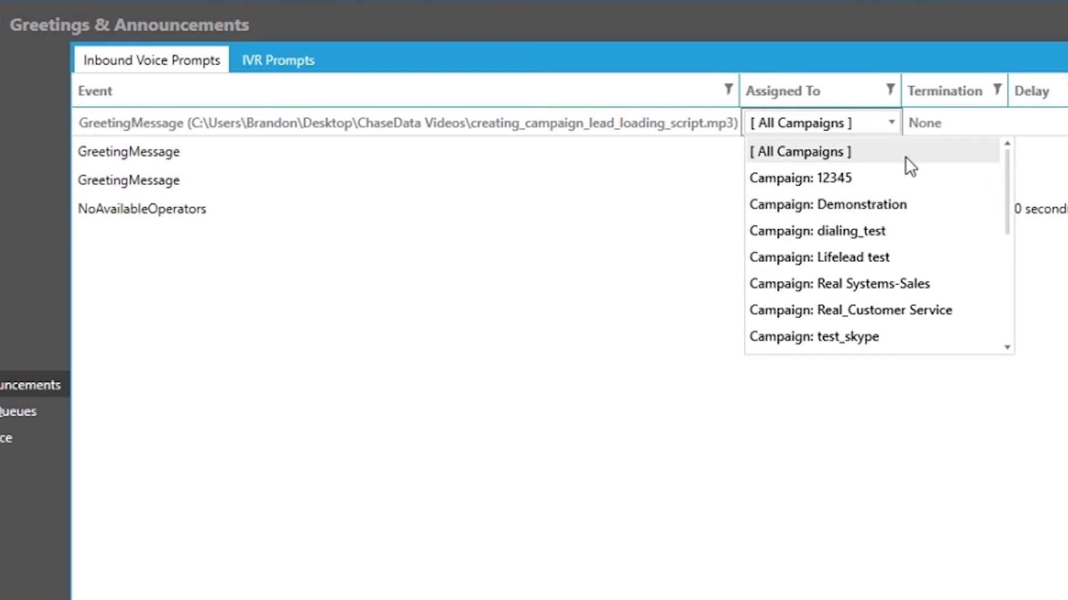
pyautogui.click(920, 206)
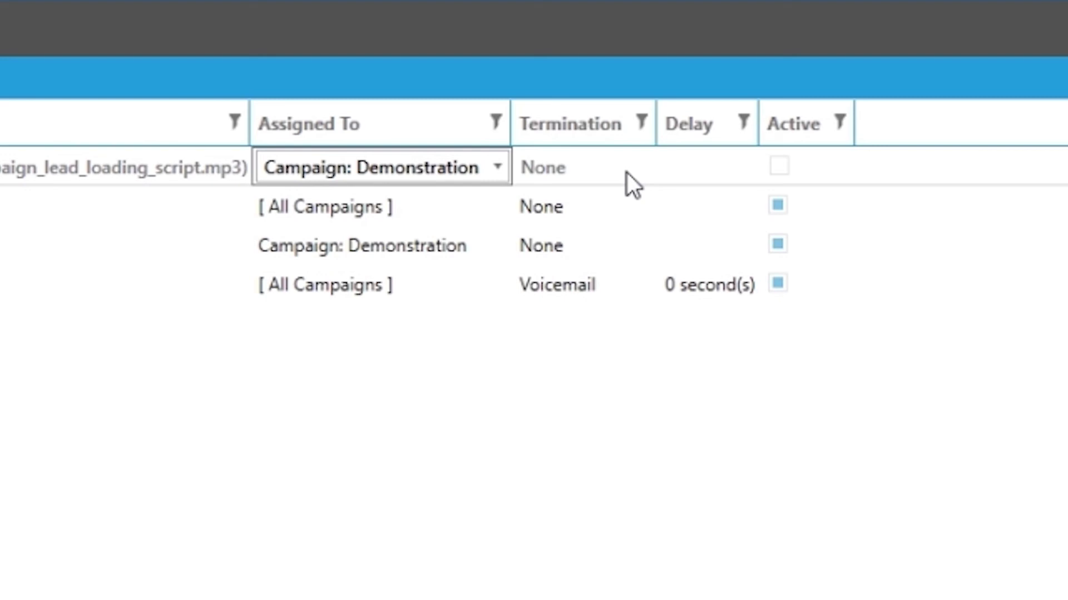
# Set the greeting's termination to Extension and enter the forwarding phone number.
pyautogui.click(580, 172)
pyautogui.click(580, 173)
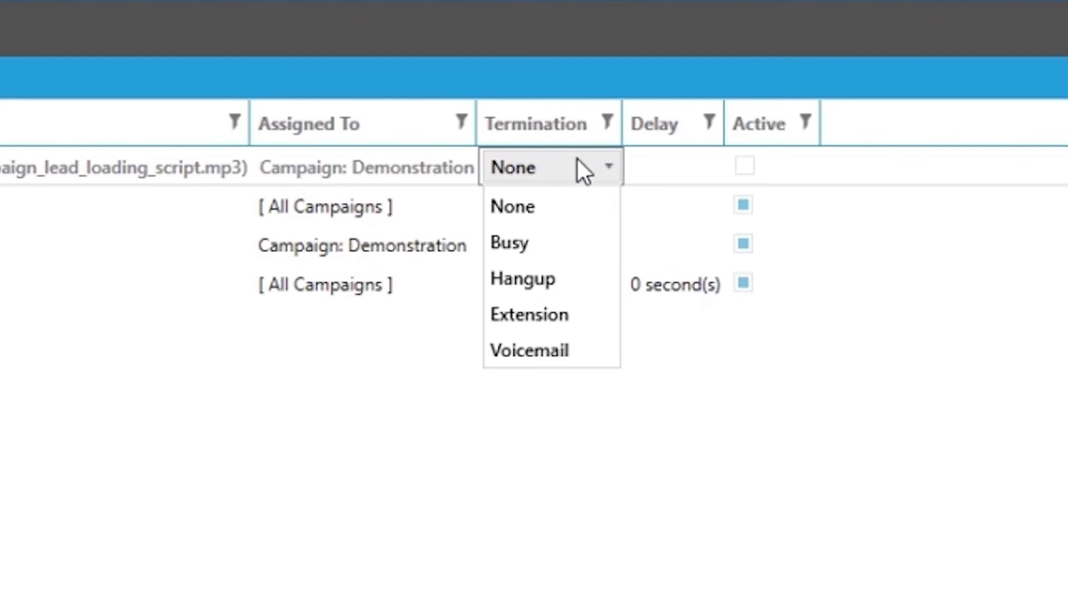
pyautogui.click(557, 320)
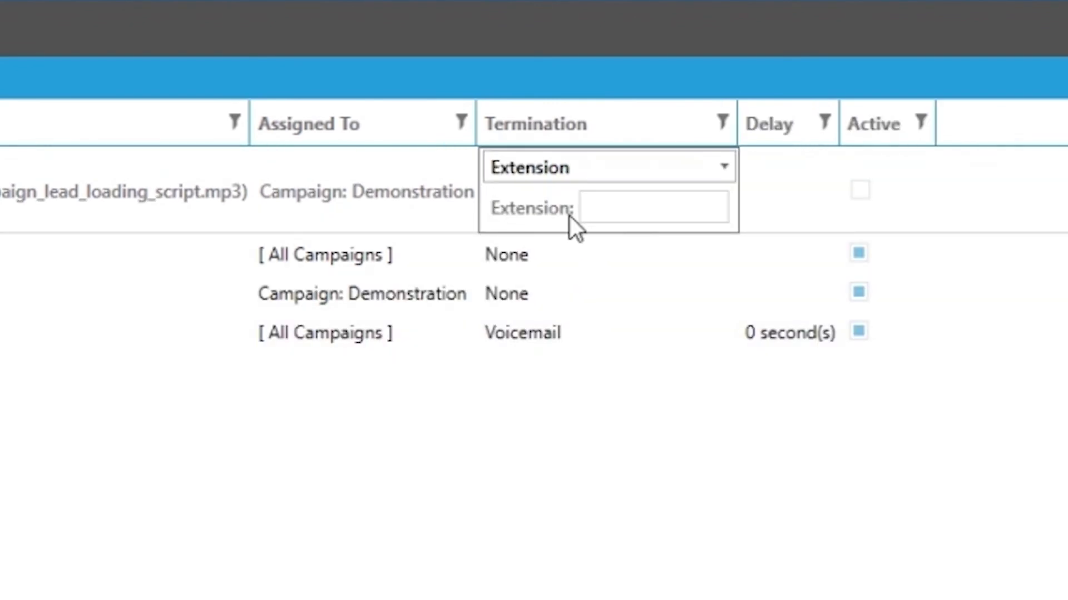
pyautogui.click(605, 207)
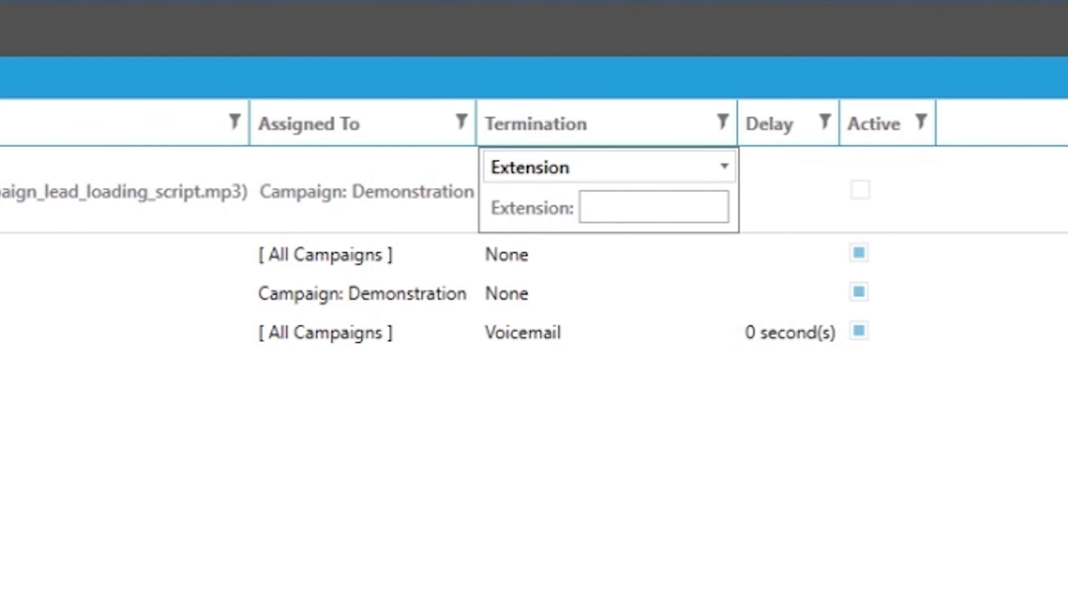
pyautogui.write('14071231234')
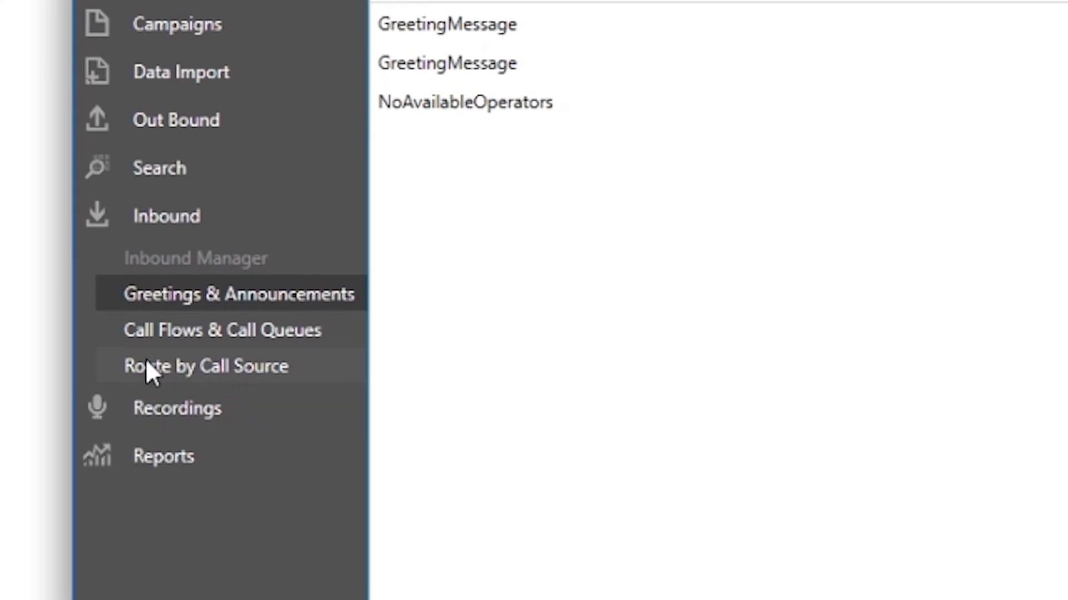
# Add a Route by Call Source entry with the caller ID number, leaving termination mode Not Set.
pyautogui.click(298, 368)
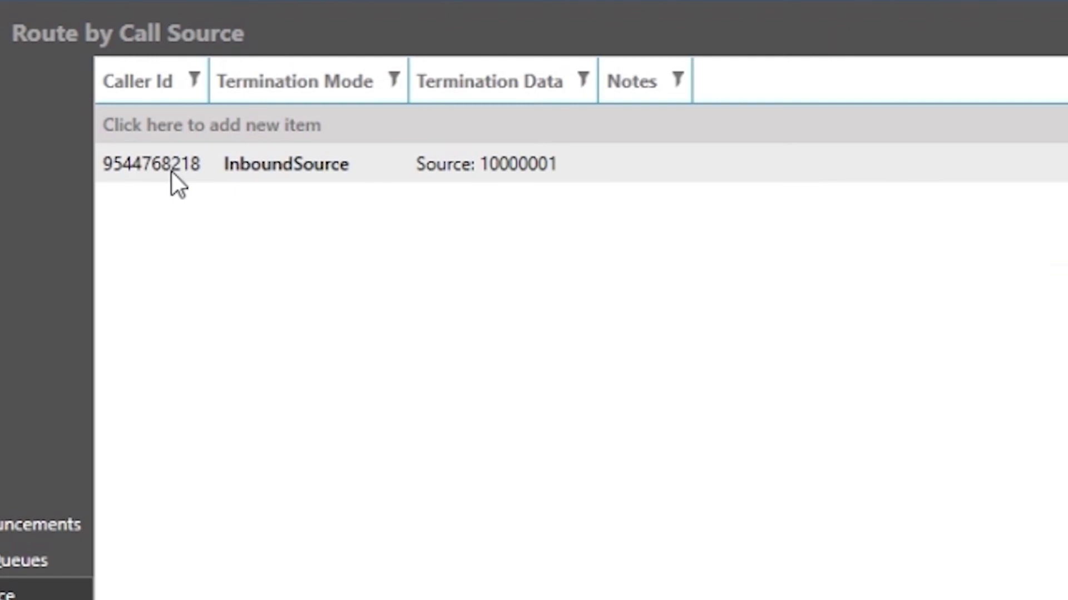
pyautogui.click(165, 132)
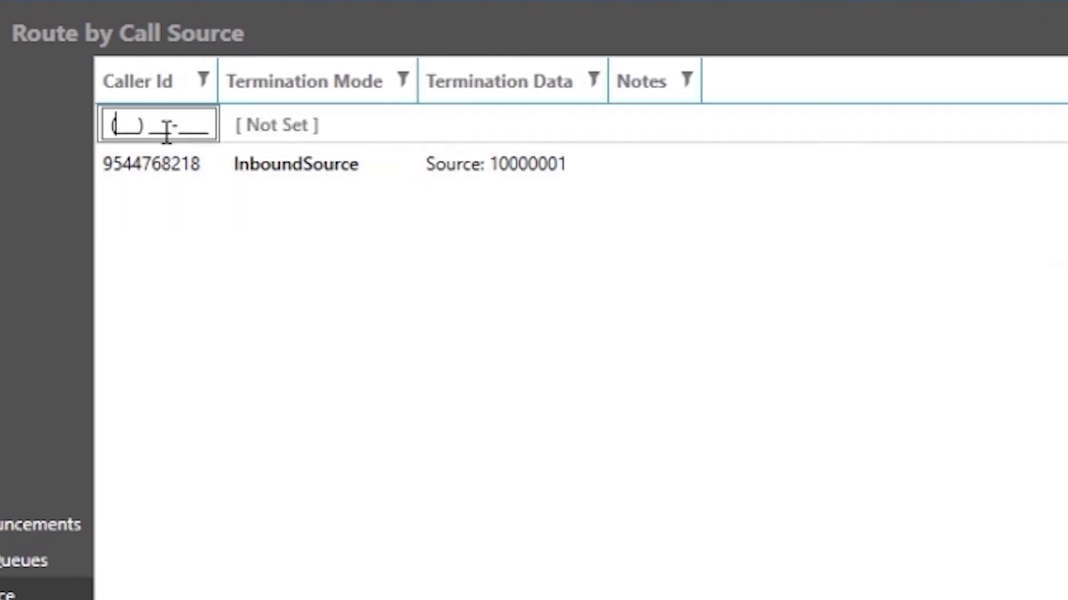
pyautogui.write('407) 123-')
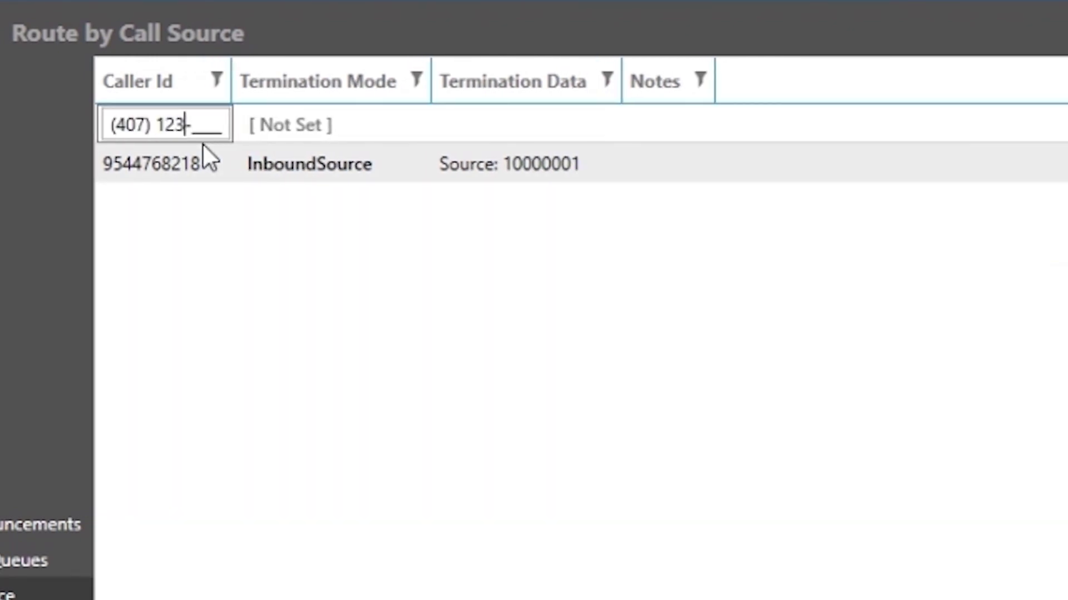
pyautogui.write('1234')
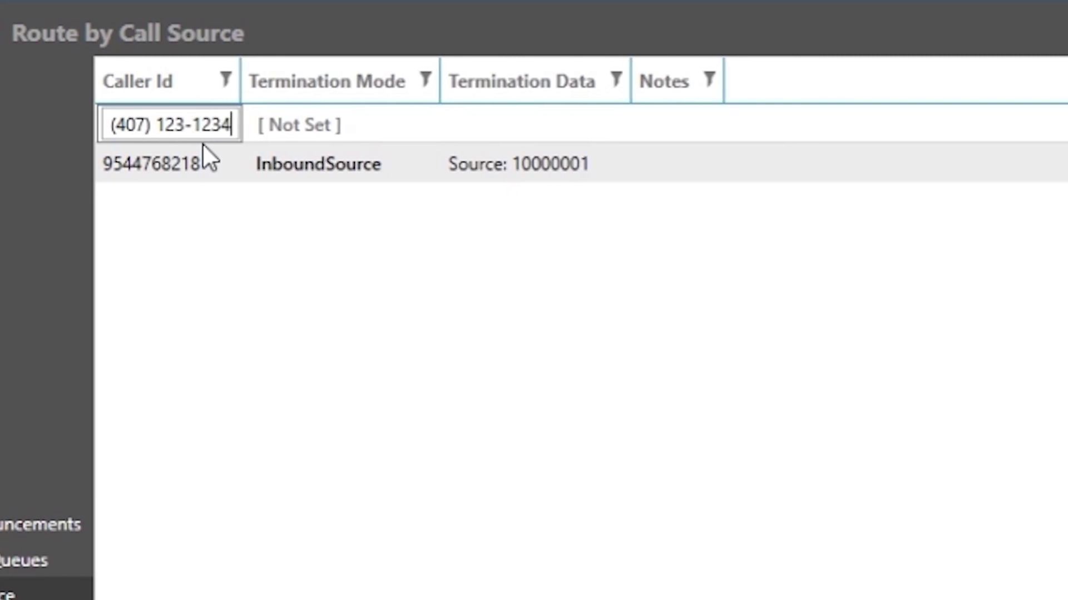
pyautogui.click(401, 125)
pyautogui.click(402, 124)
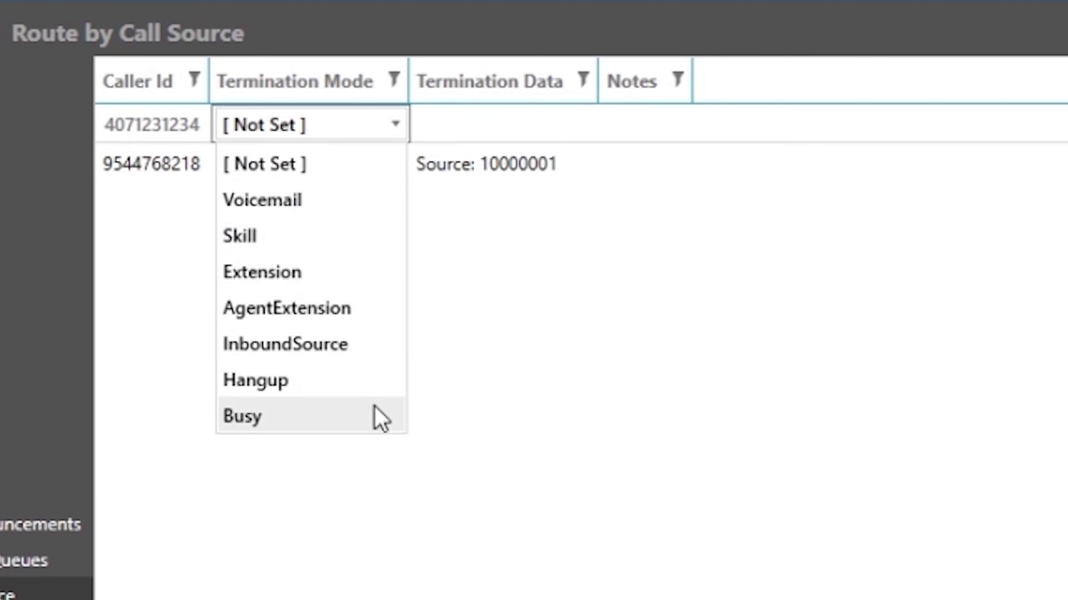
pyautogui.click(394, 125)
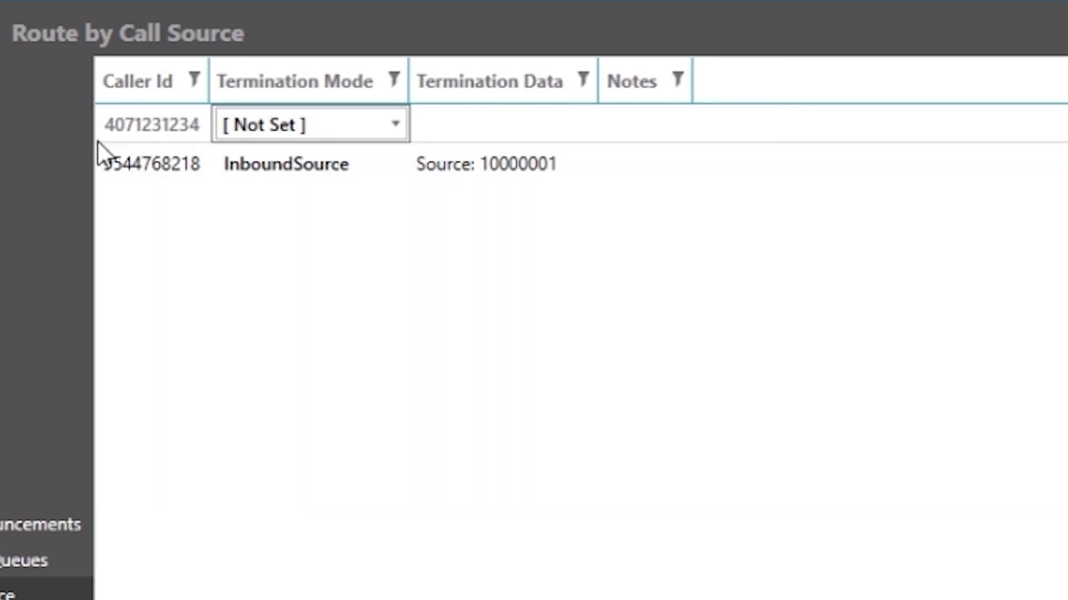